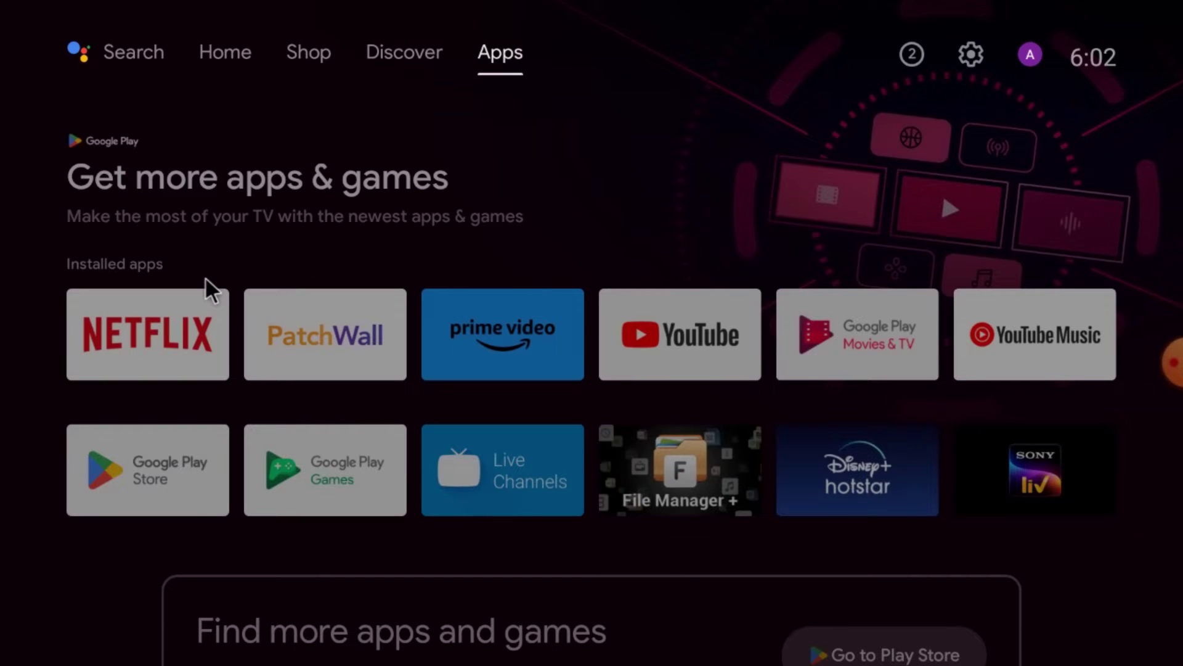
Launch Google Play Store and bring up its search keyboard.
key(Down)
key(Down)
key(Down)
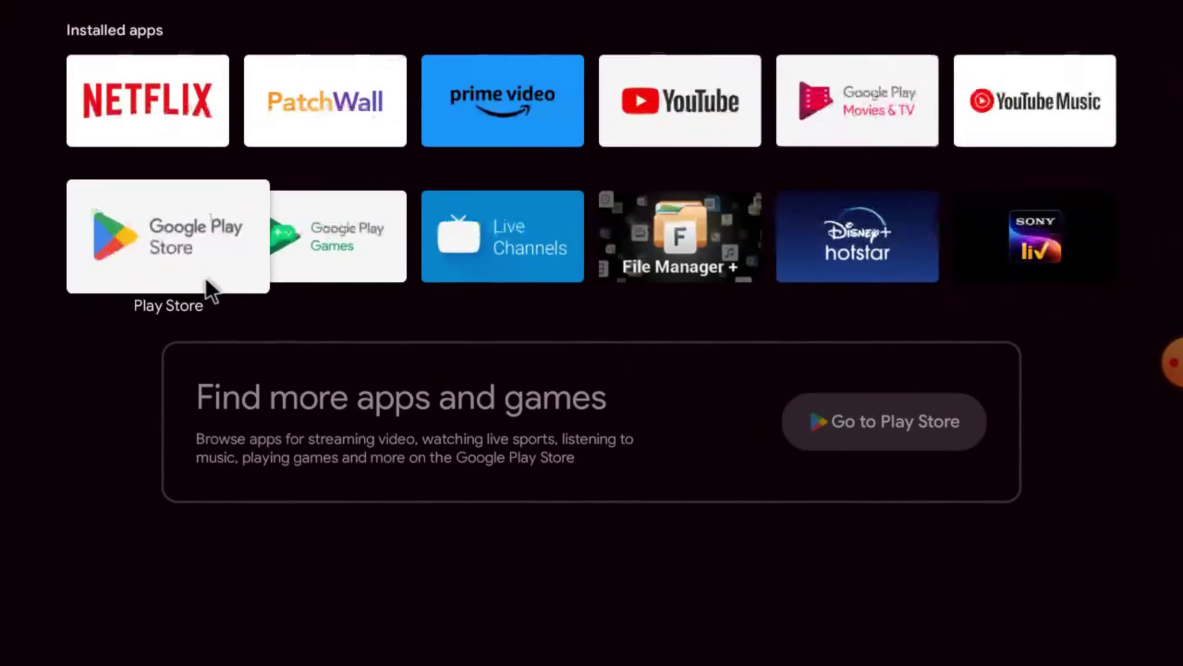
key(Return)
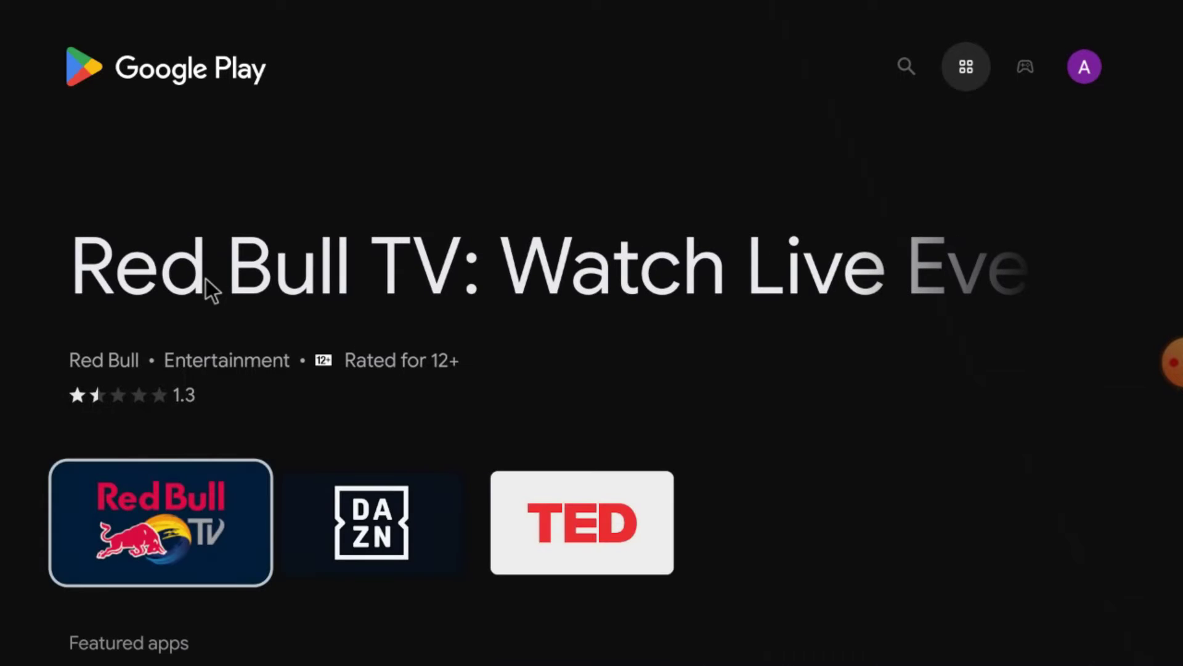
key(Left)
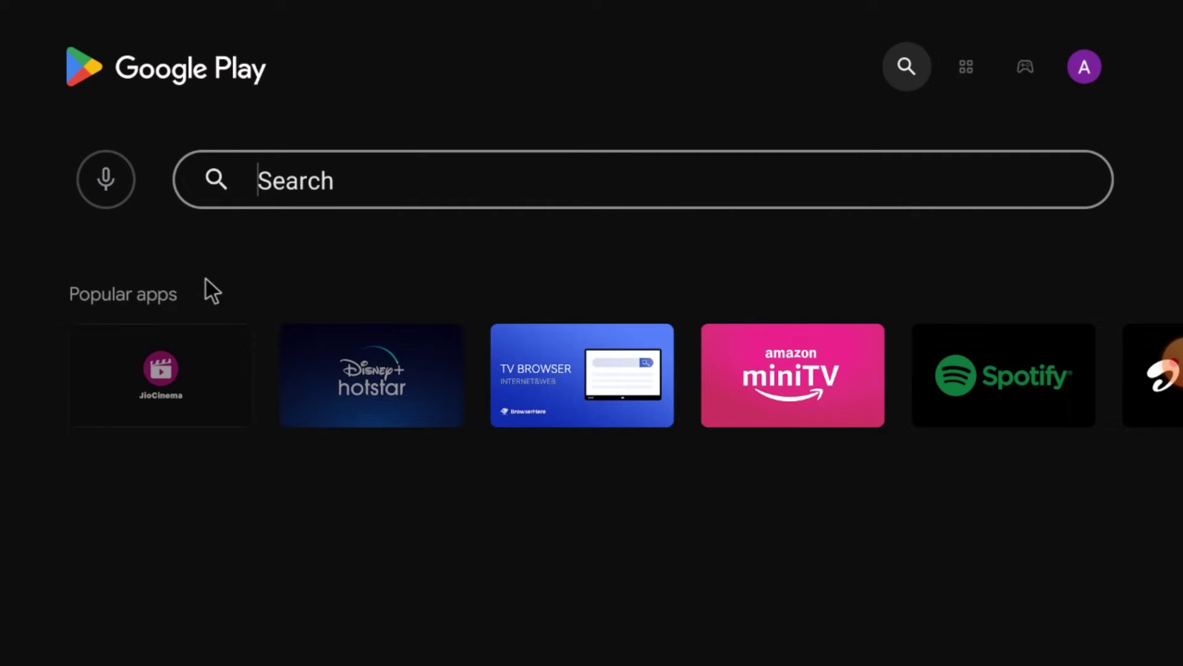
key(Return)
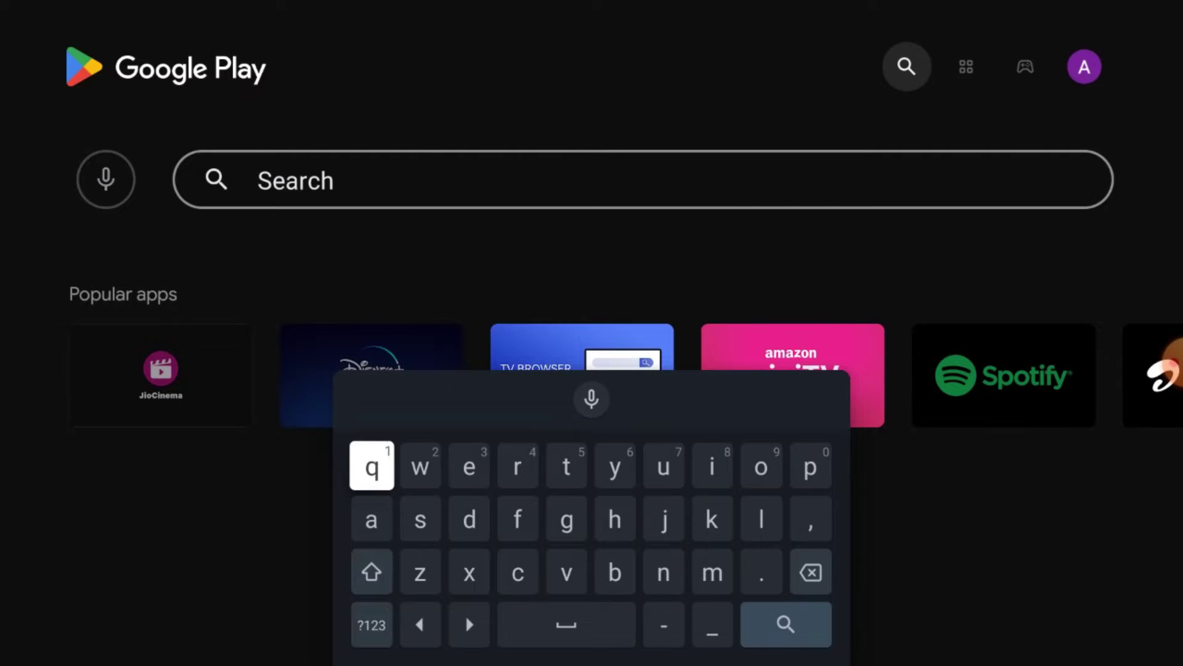
Enter 'fil' as the search term on the on-screen keyboard.
key(Right)
key(Right)
key(Right)
key(Down)
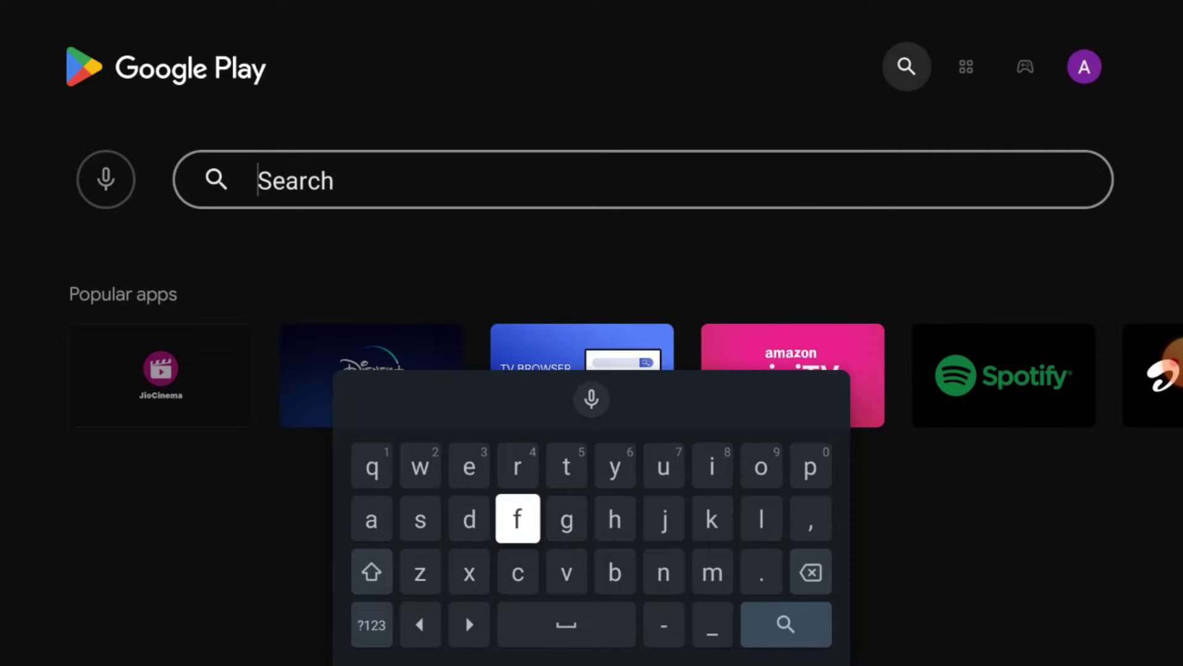
key(Return)
key(Right)
key(Right)
key(Right)
key(Right)
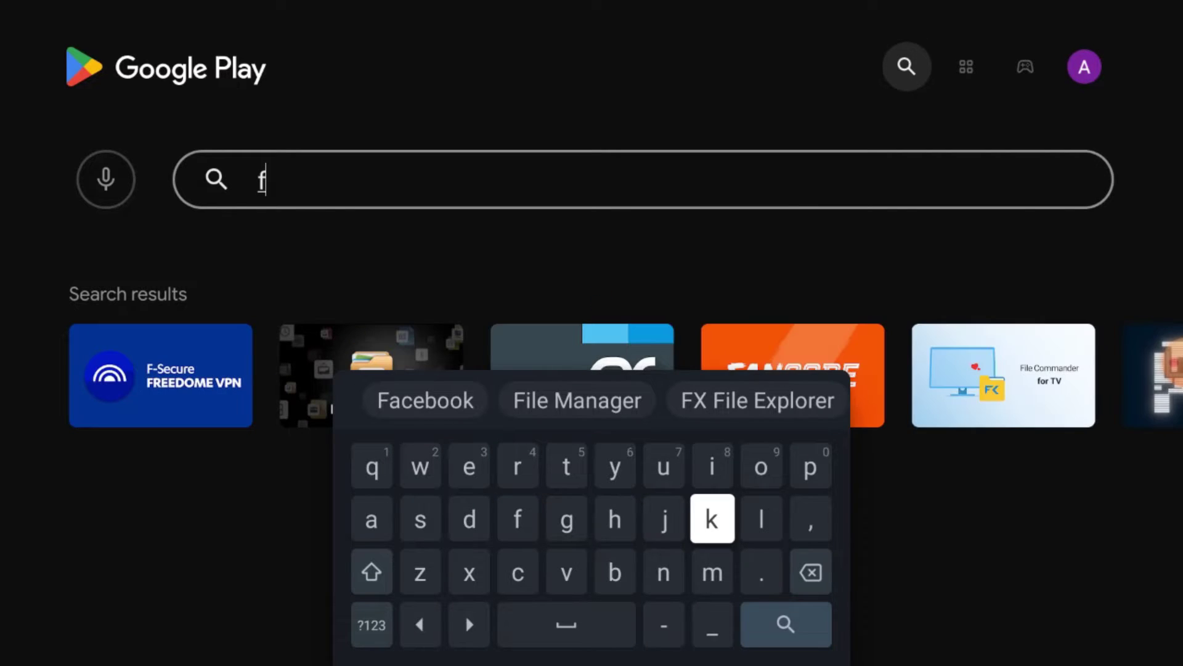
key(Up)
key(Return)
key(Down)
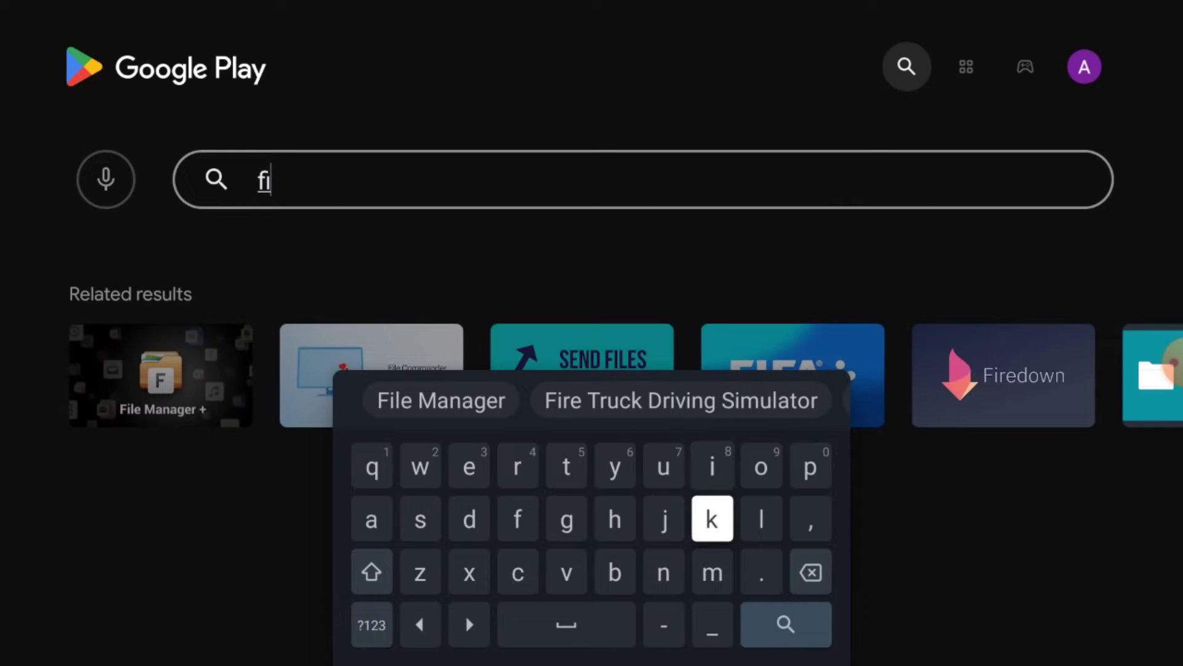
key(Right)
key(Return)
Open the File Manager + store page from the search results.
key(Left)
key(Left)
key(Left)
key(Left)
key(Left)
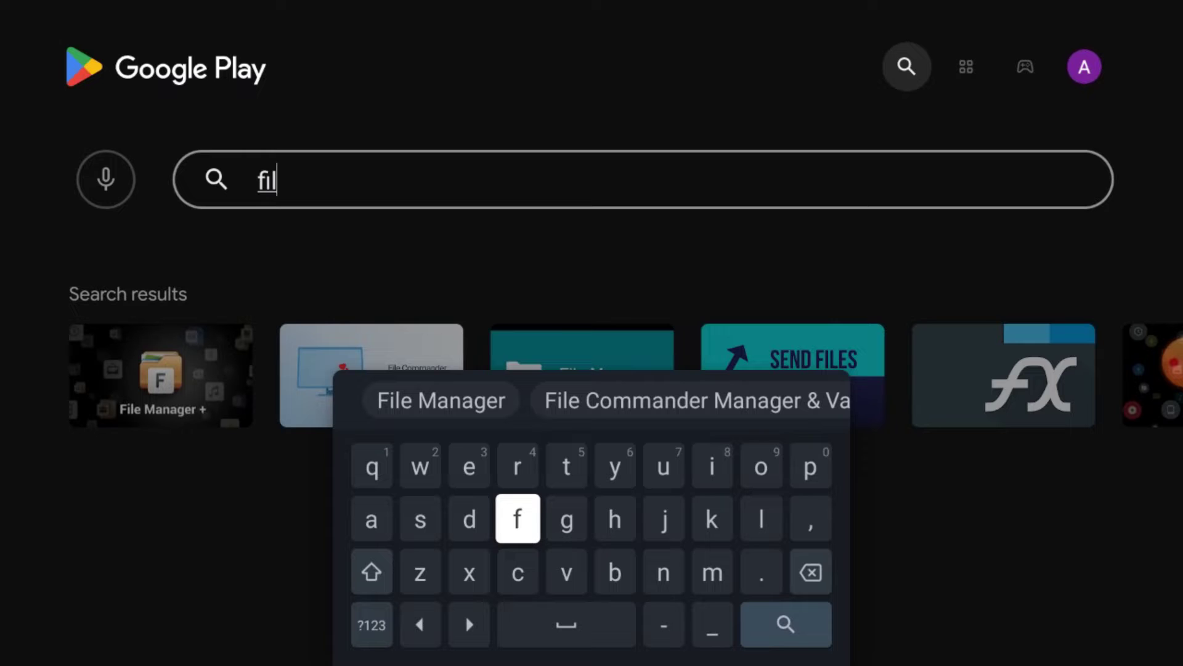
key(Escape)
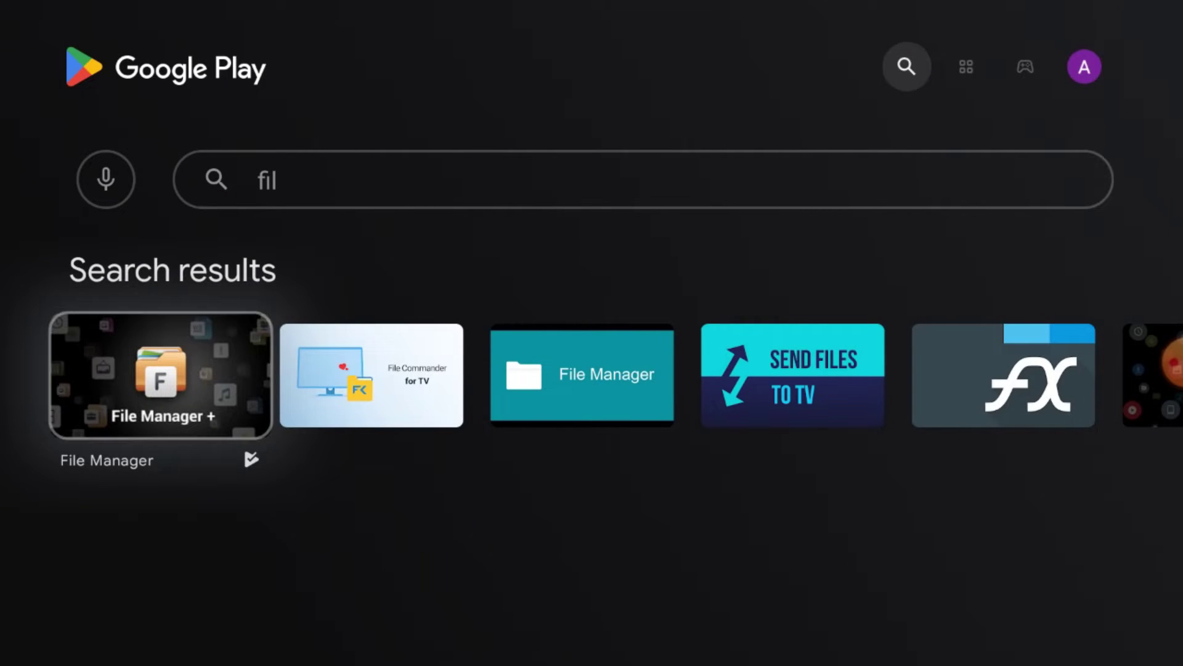
key(Return)
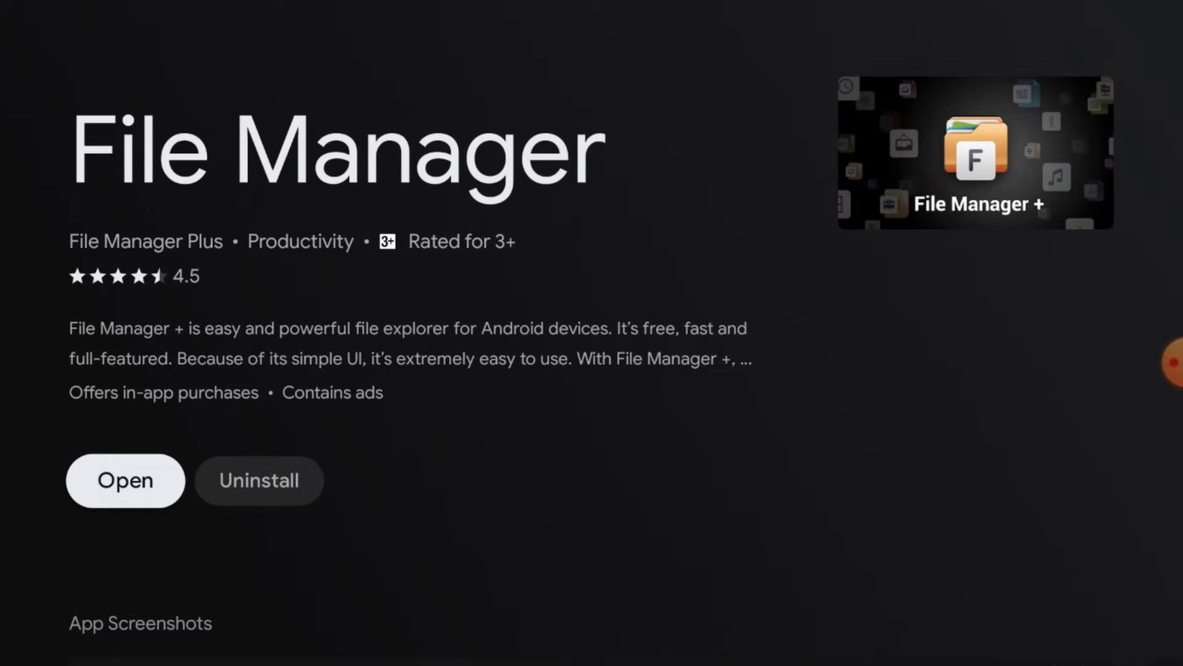
Launch File Manager + using Open on its store page.
key(Right)
key(Left)
key(Return)
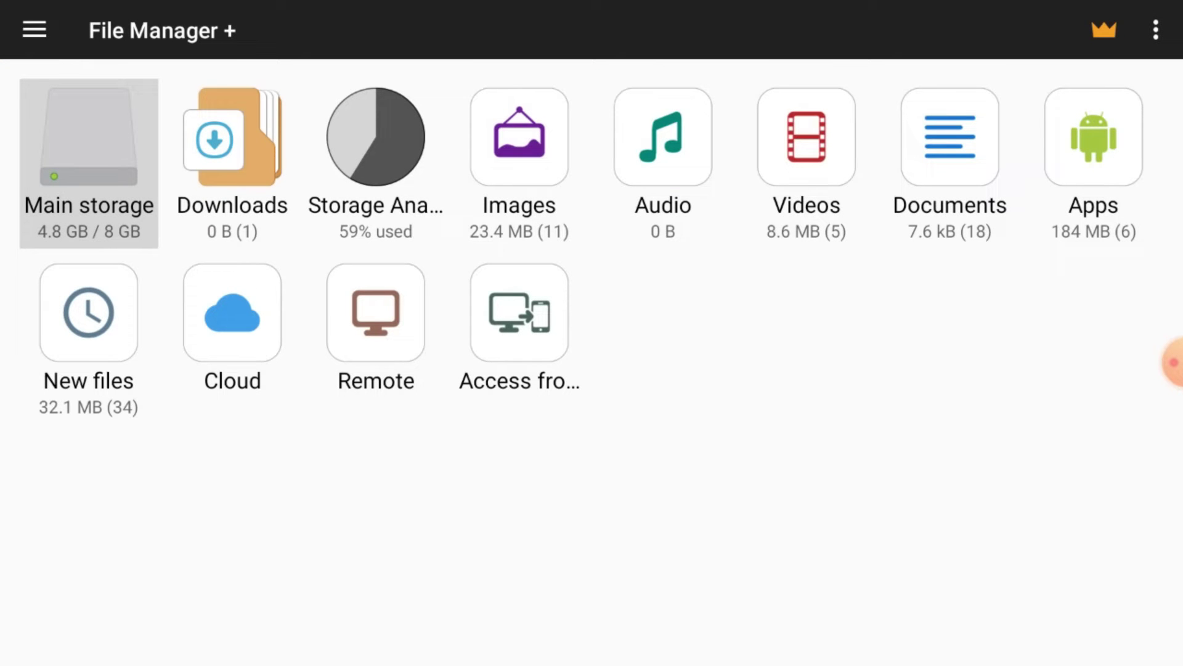
Exit File Manager + and go back to the 'fil' search results.
key(Escape)
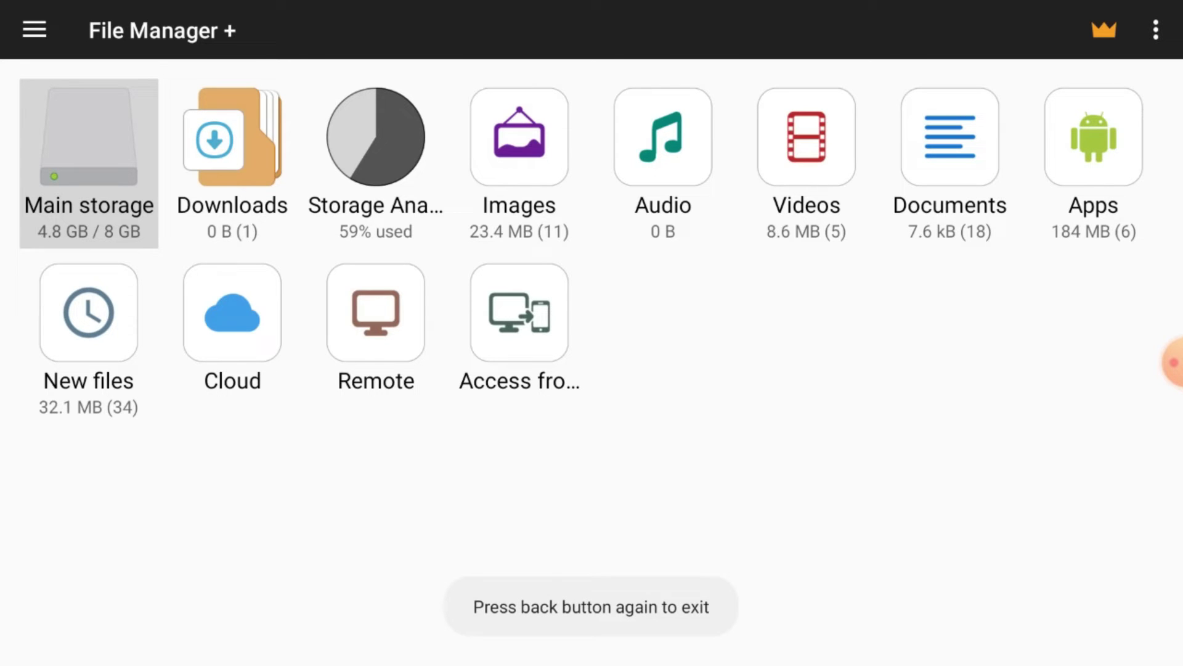
key(Escape)
key(Escape)
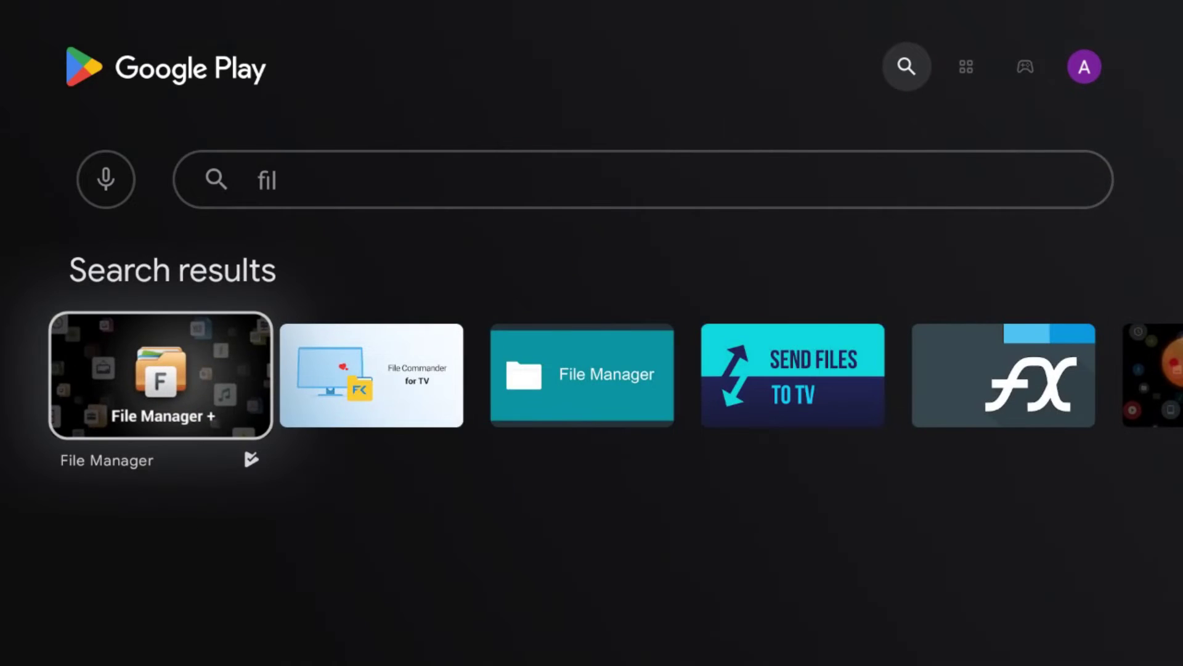
key(Escape)
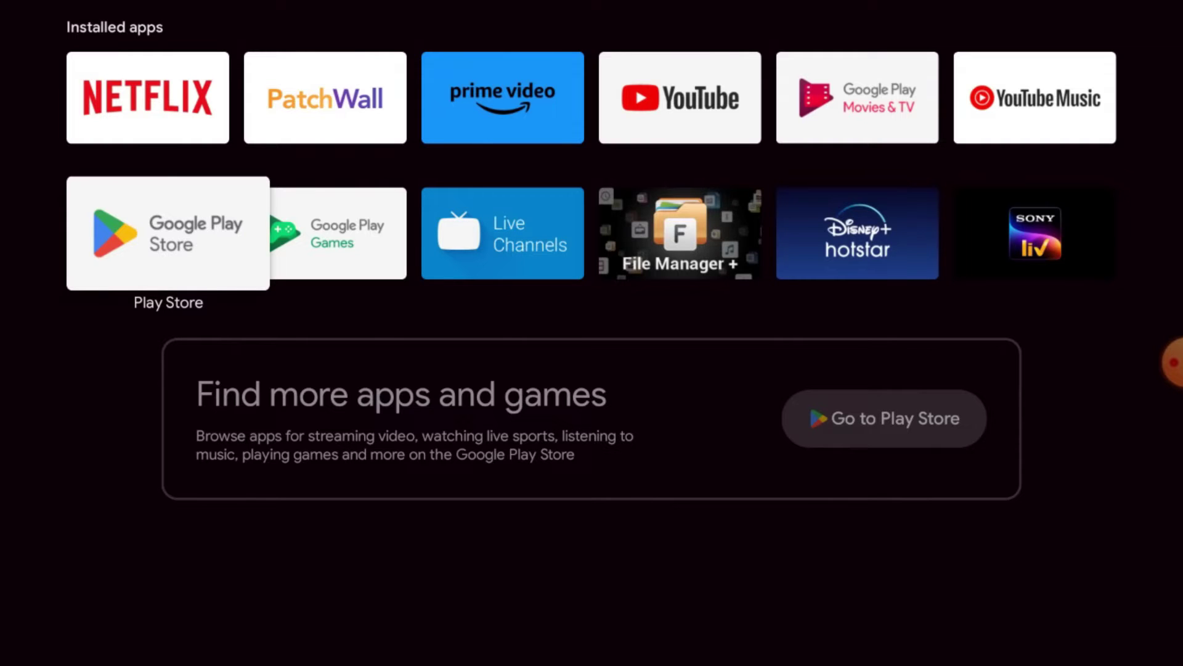
Launch the File Manager + tile from the launcher's Apps list.
scroll(208, 289, up, 3)
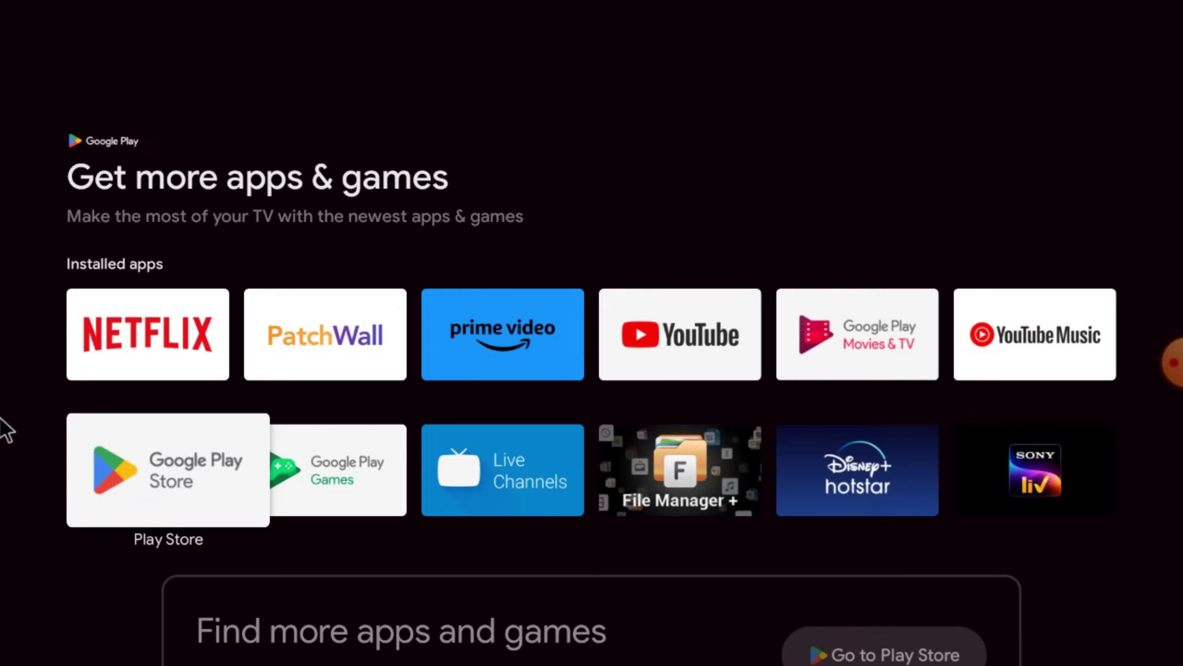
click(680, 470)
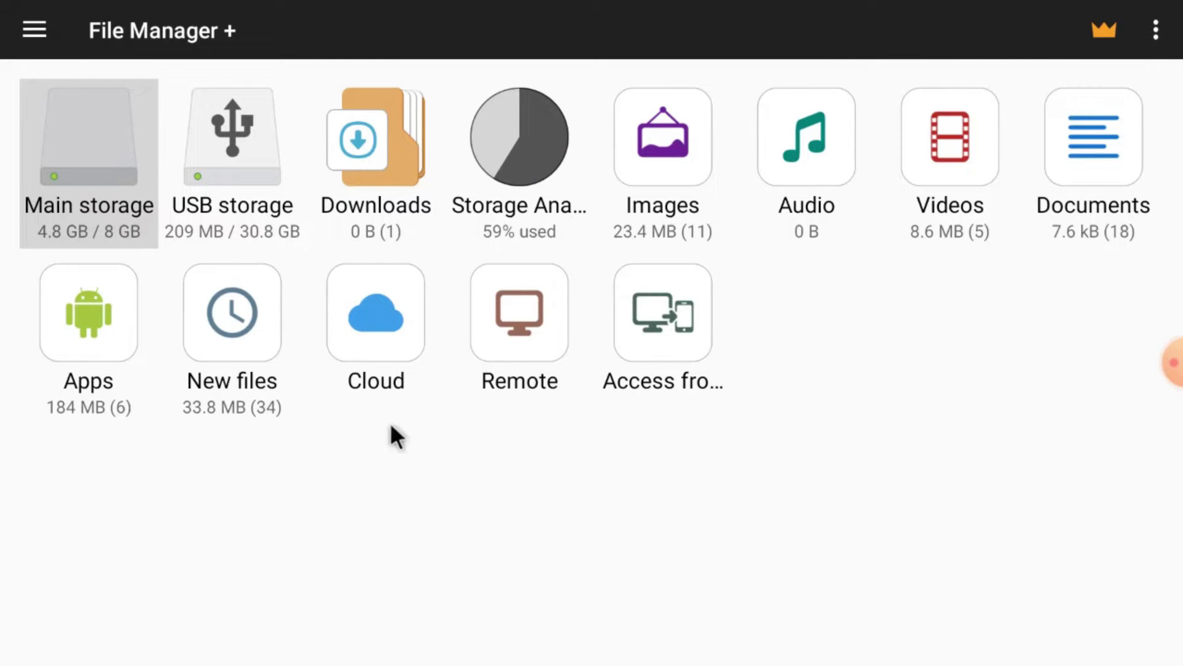
Exit File Manager + after confirming USB storage is listed.
key(Escape)
key(Escape)
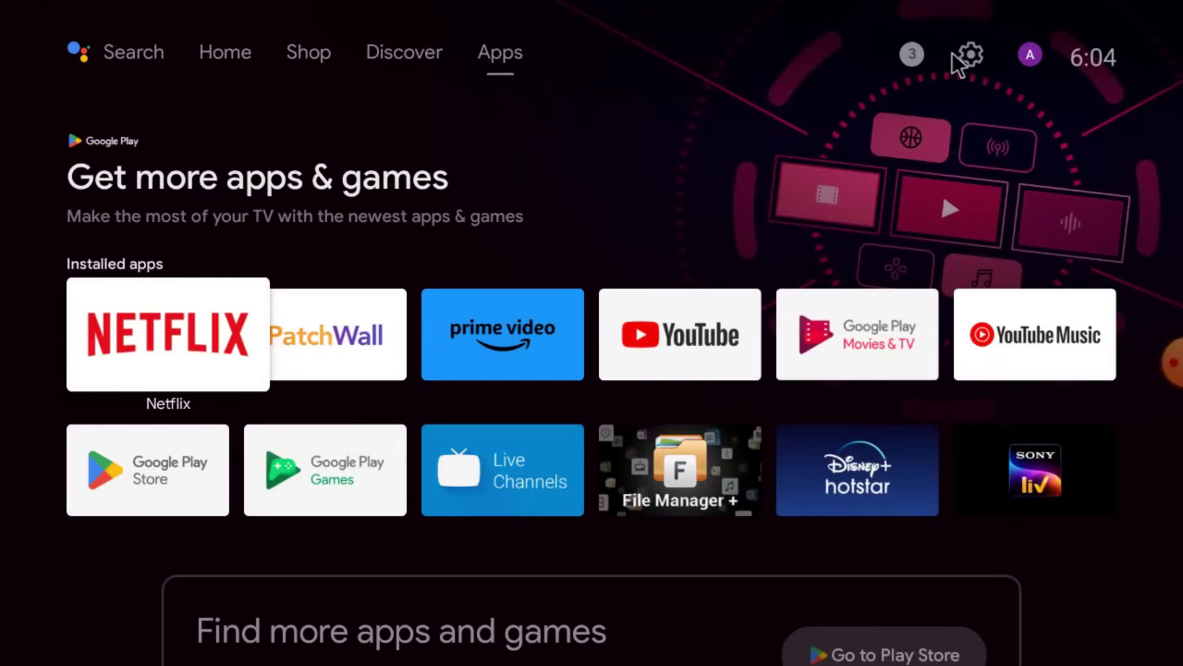
Launch File Manager + from Settings > Apps via its app info Open button.
click(964, 55)
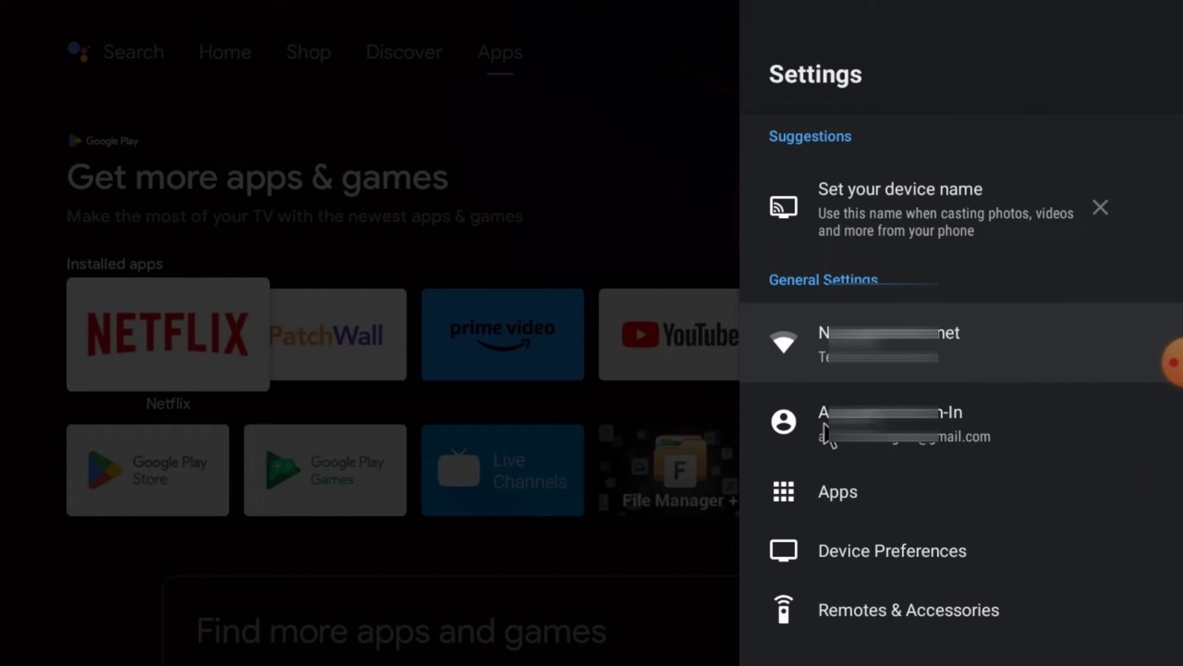
click(821, 490)
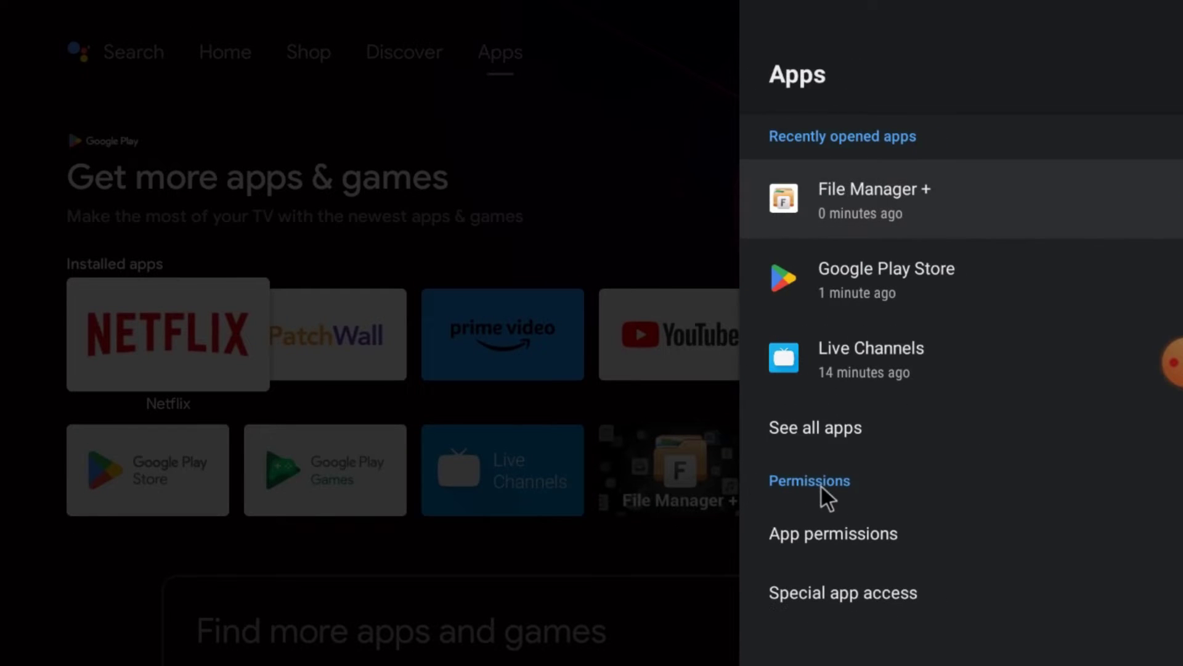
click(878, 200)
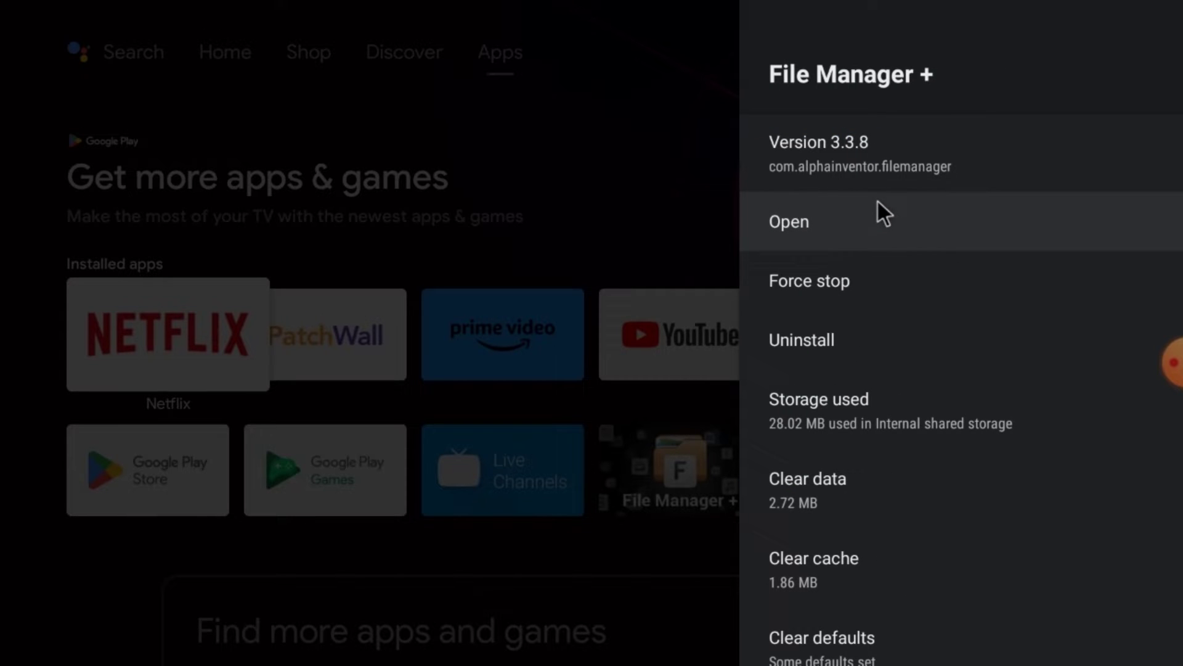
click(825, 227)
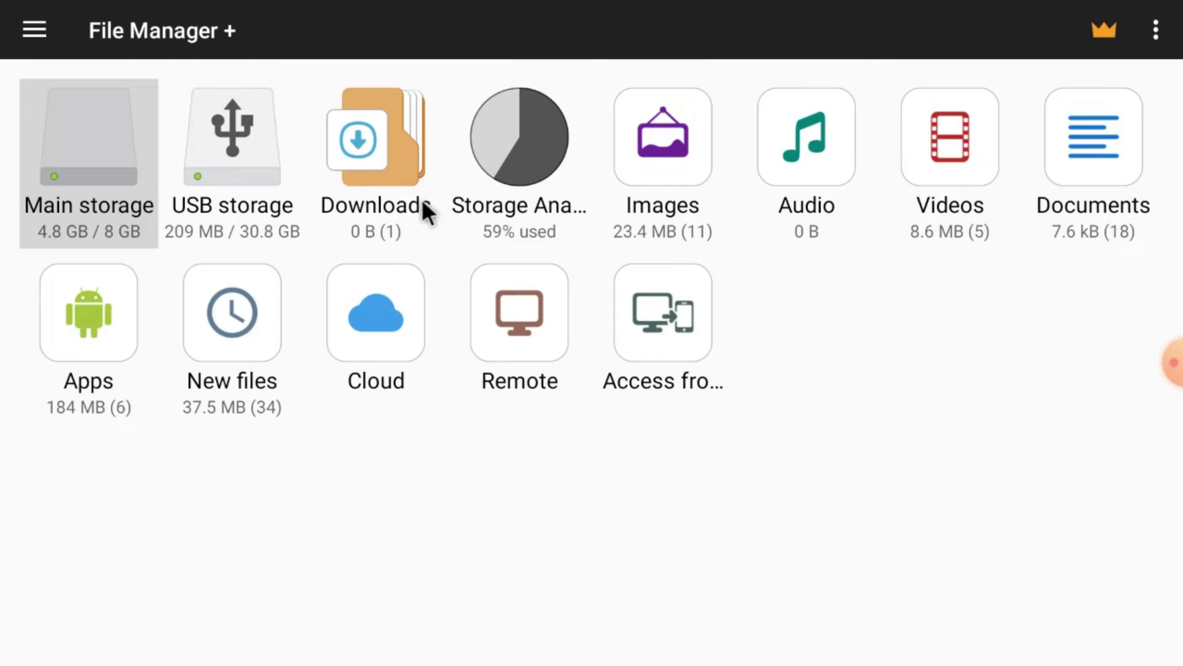
Install Set Orientation_v1.1.4.apk from USB storage and open the installed app.
click(226, 145)
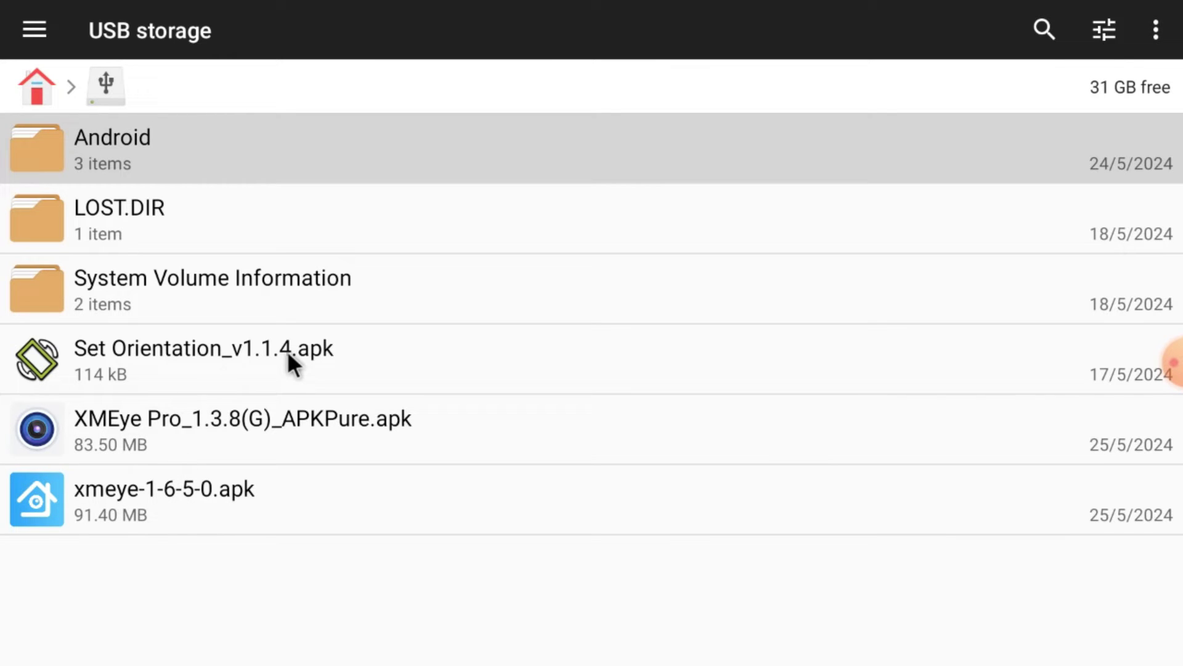
click(165, 361)
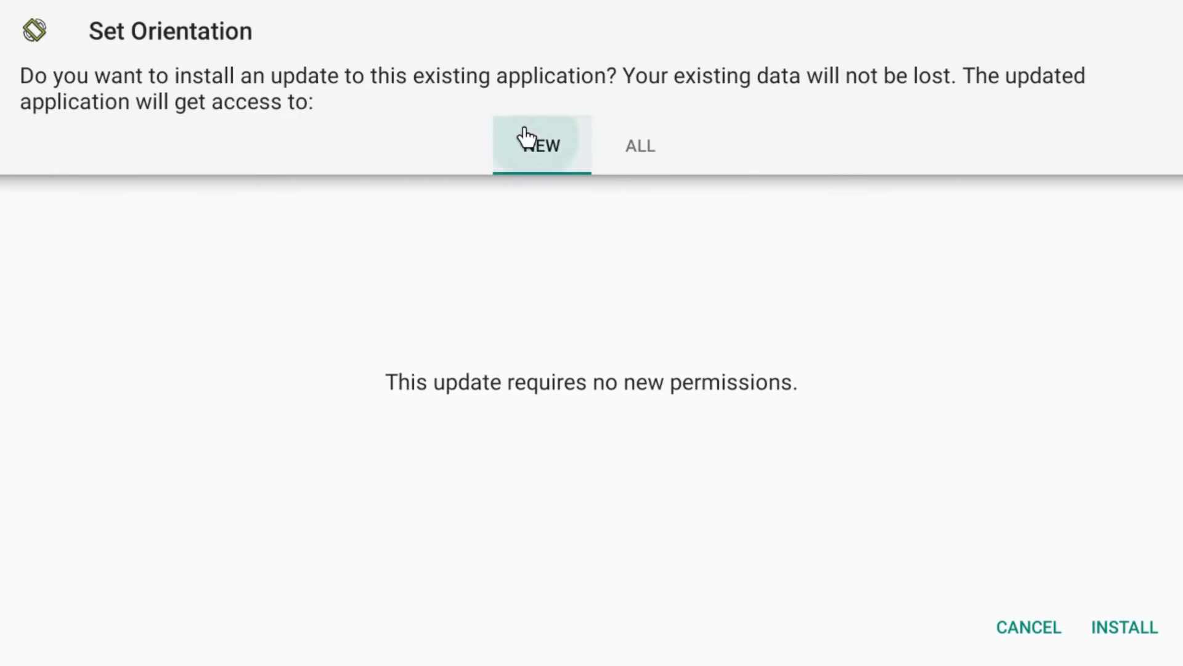
click(1103, 626)
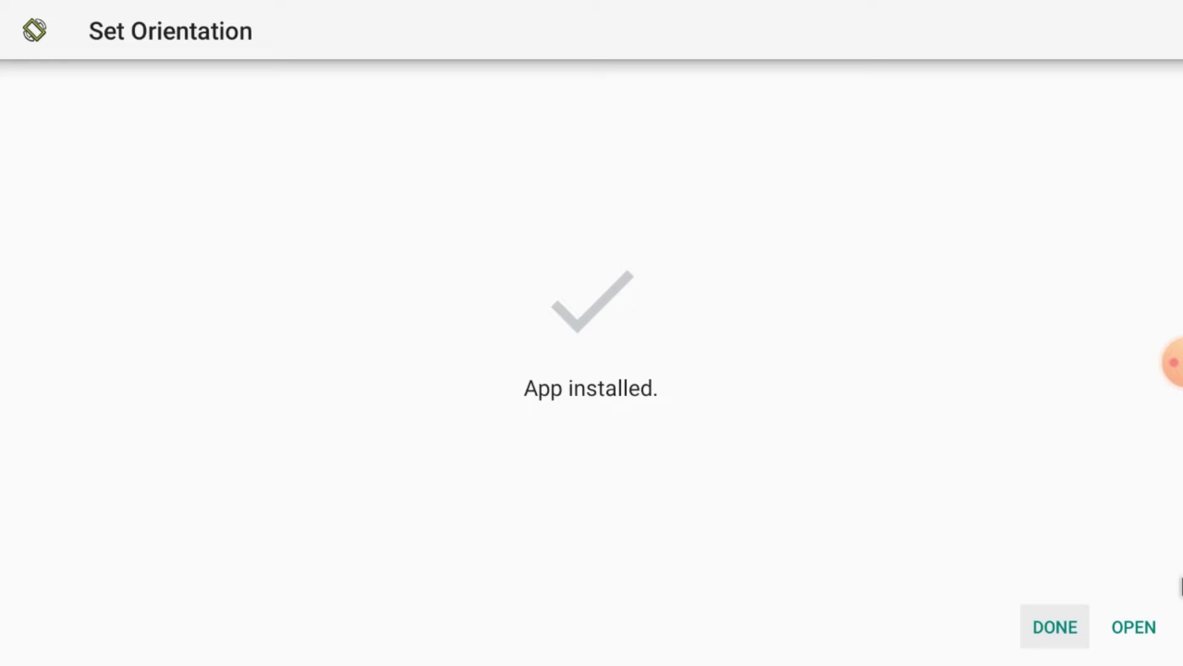
click(1142, 623)
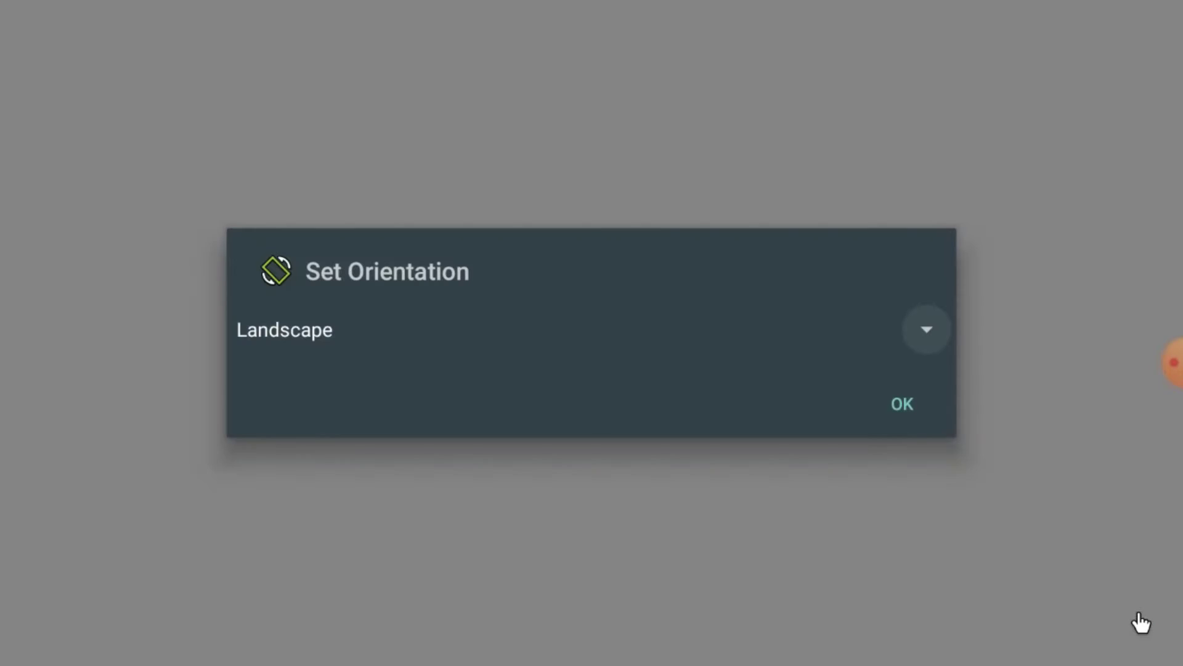
Pick Landscape from the orientation dropdown and confirm with OK.
click(927, 330)
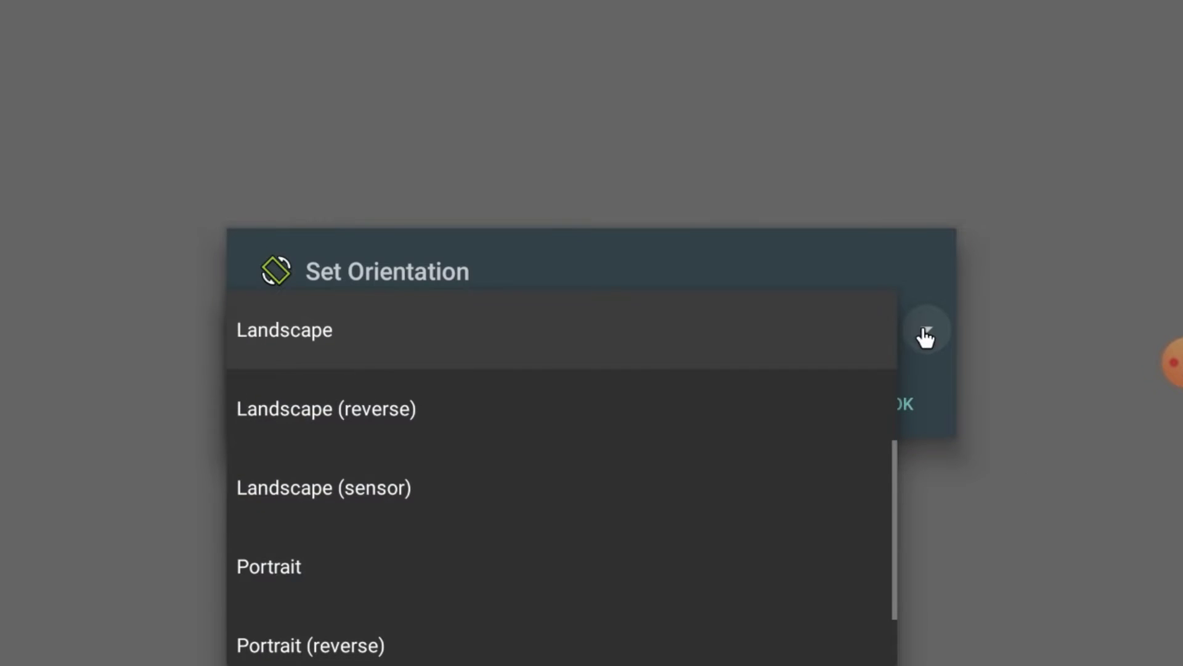
click(348, 340)
click(900, 404)
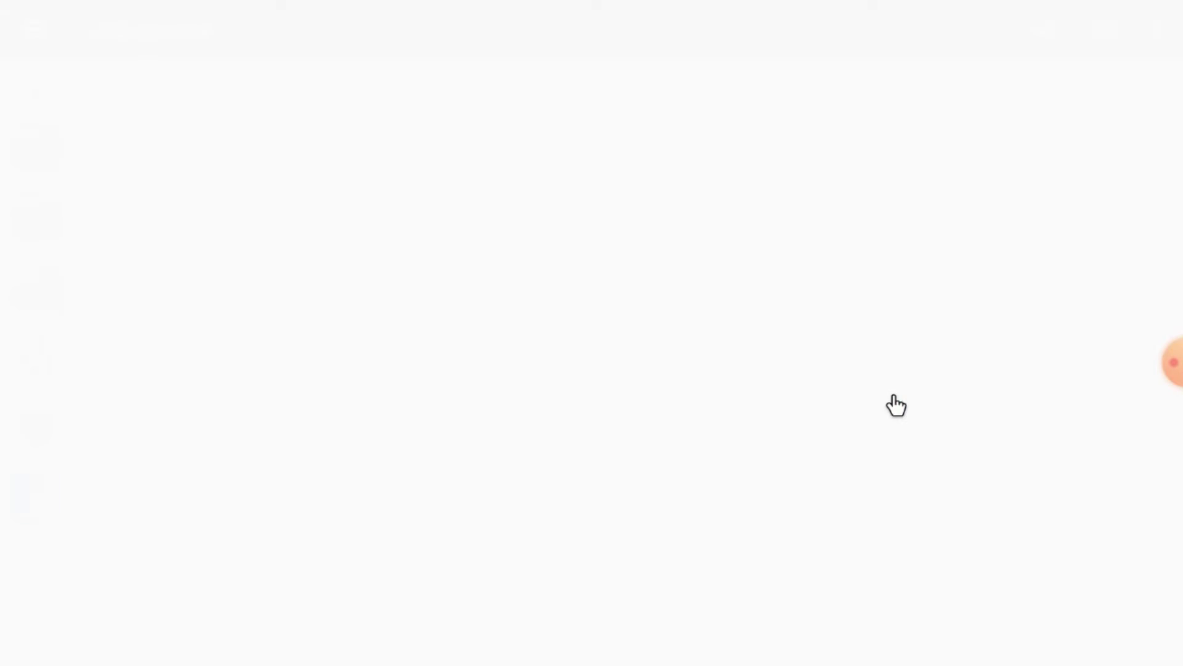